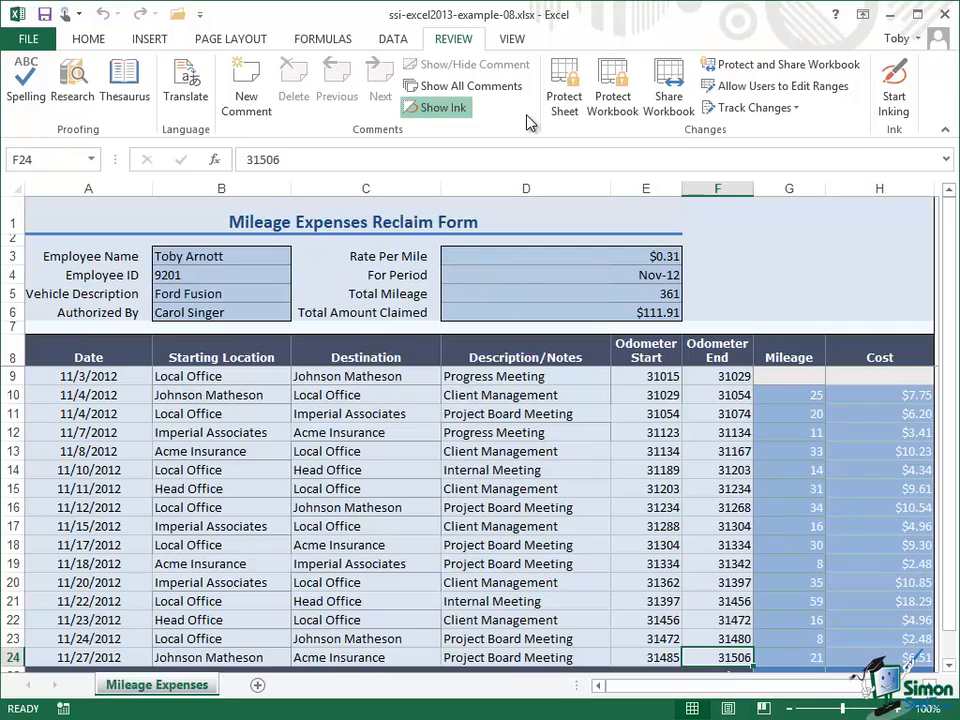
Step: Share the workbook by allowing changes by more than one user at the same time, and accept saving it
{"action": "left_click", "coordinate": [517, 378]}
{"action": "left_click", "coordinate": [669, 93]}
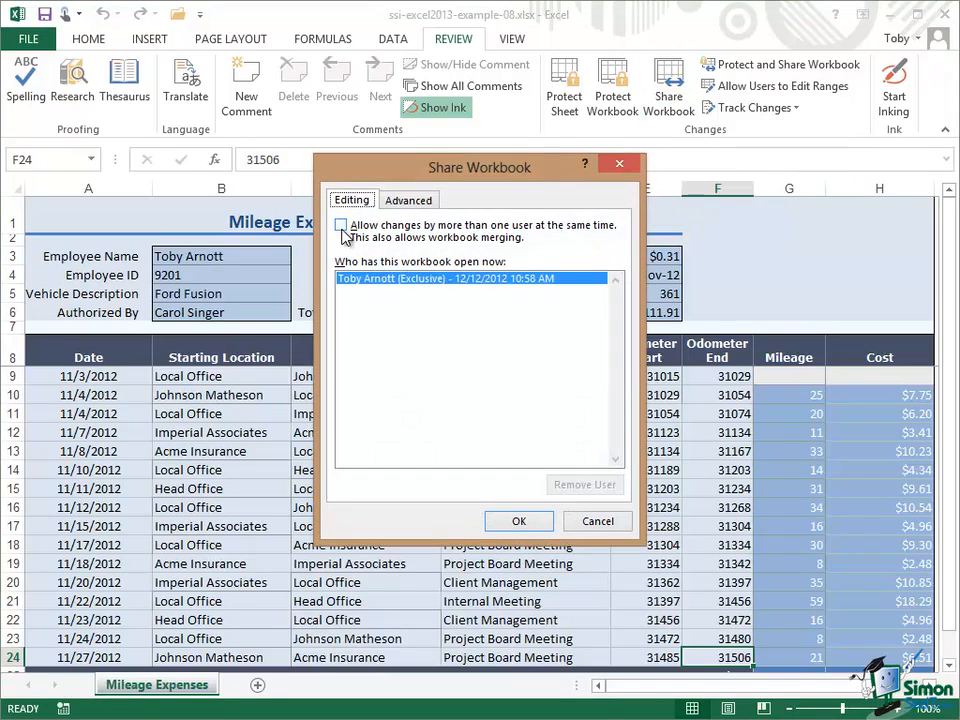
{"action": "left_click", "coordinate": [341, 226]}
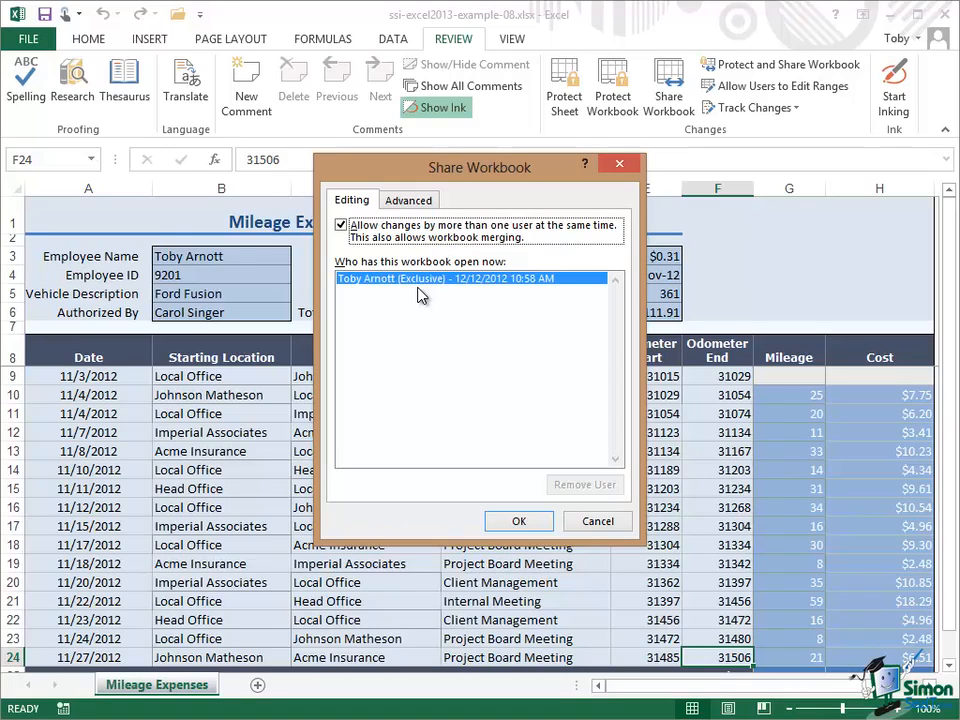
{"action": "left_click", "coordinate": [518, 521]}
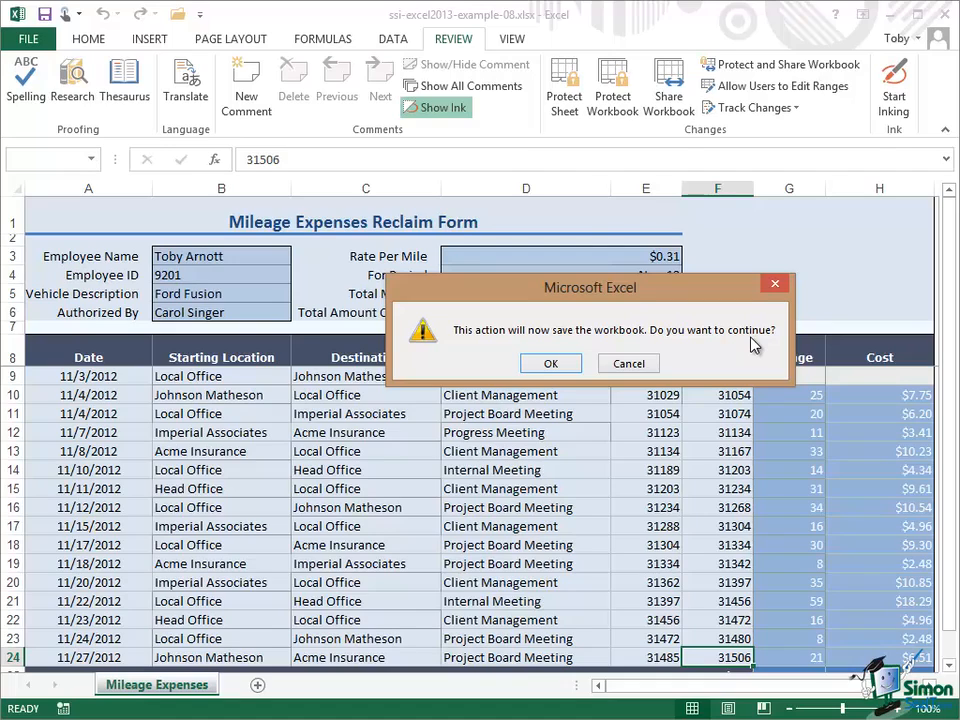
{"action": "left_click", "coordinate": [556, 364]}
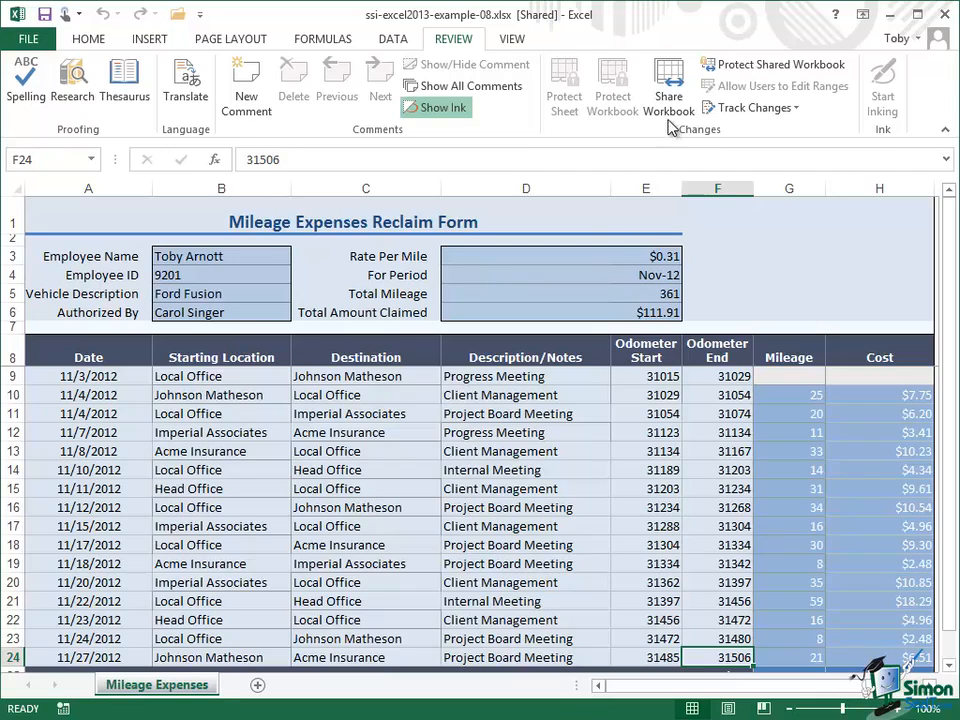
Step: Remove the workbook from shared use by disallowing simultaneous changes by multiple users, making it exclusive again
{"action": "left_click", "coordinate": [670, 88]}
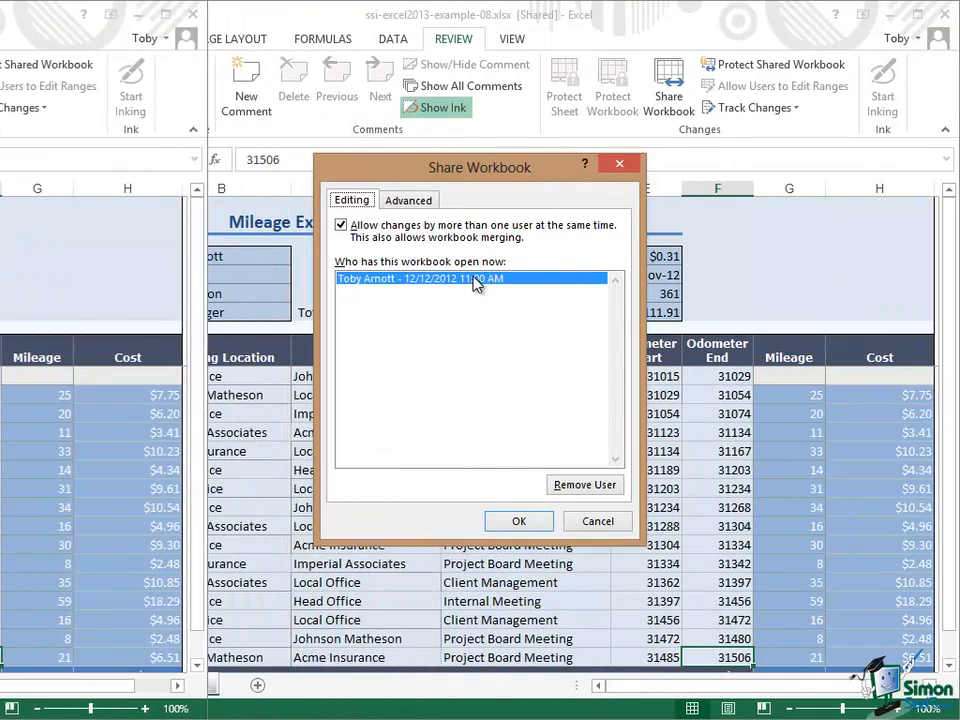
{"action": "left_click", "coordinate": [342, 226]}
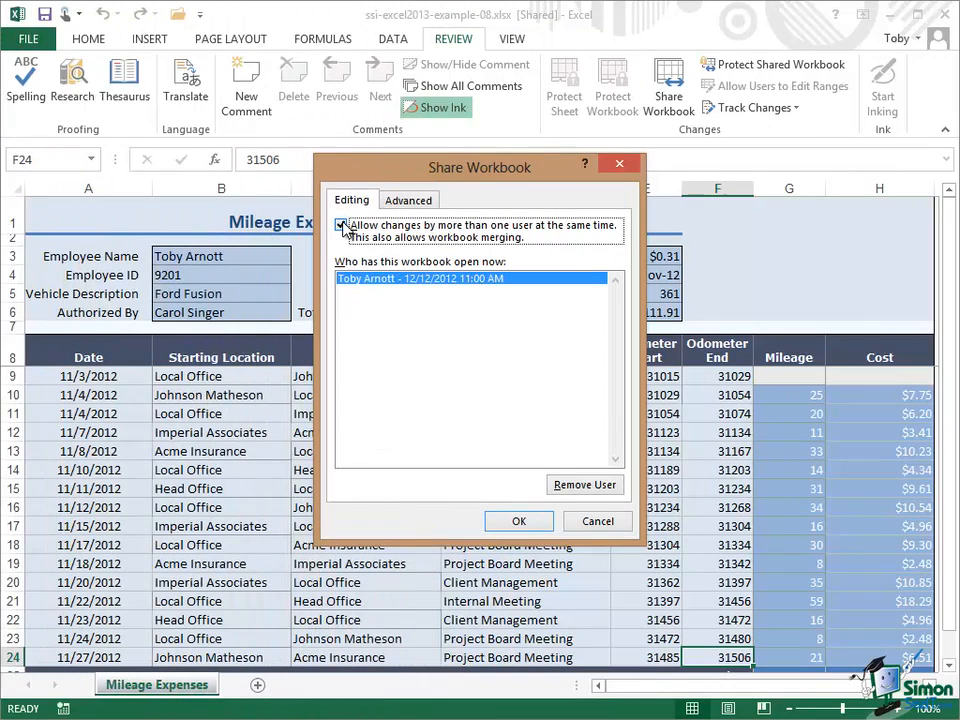
{"action": "left_click", "coordinate": [341, 226]}
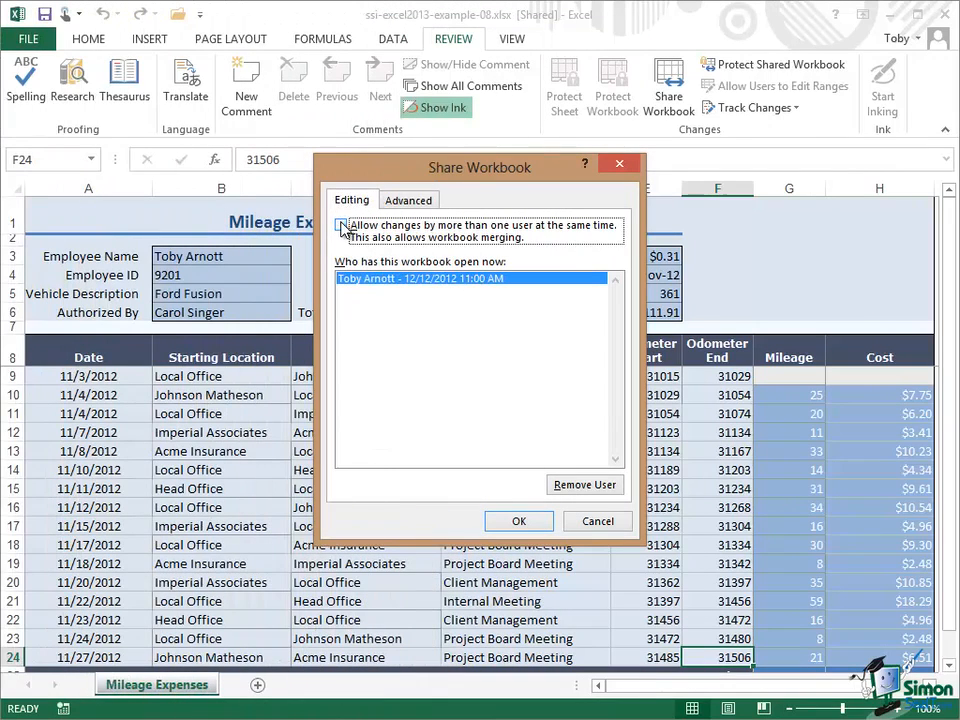
{"action": "left_click", "coordinate": [521, 521]}
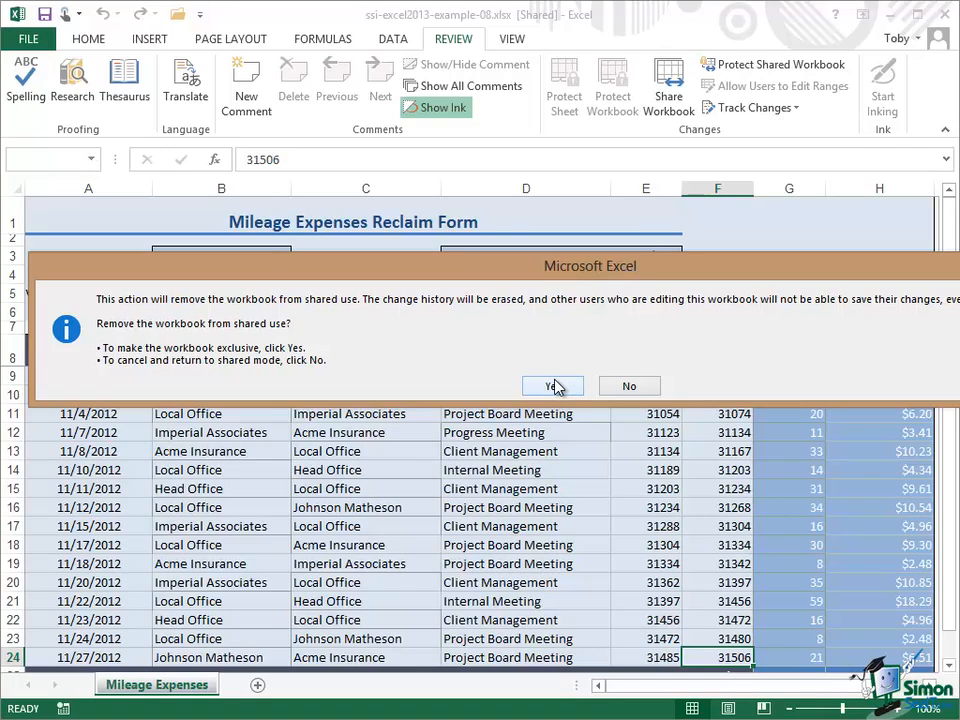
{"action": "left_click", "coordinate": [555, 386]}
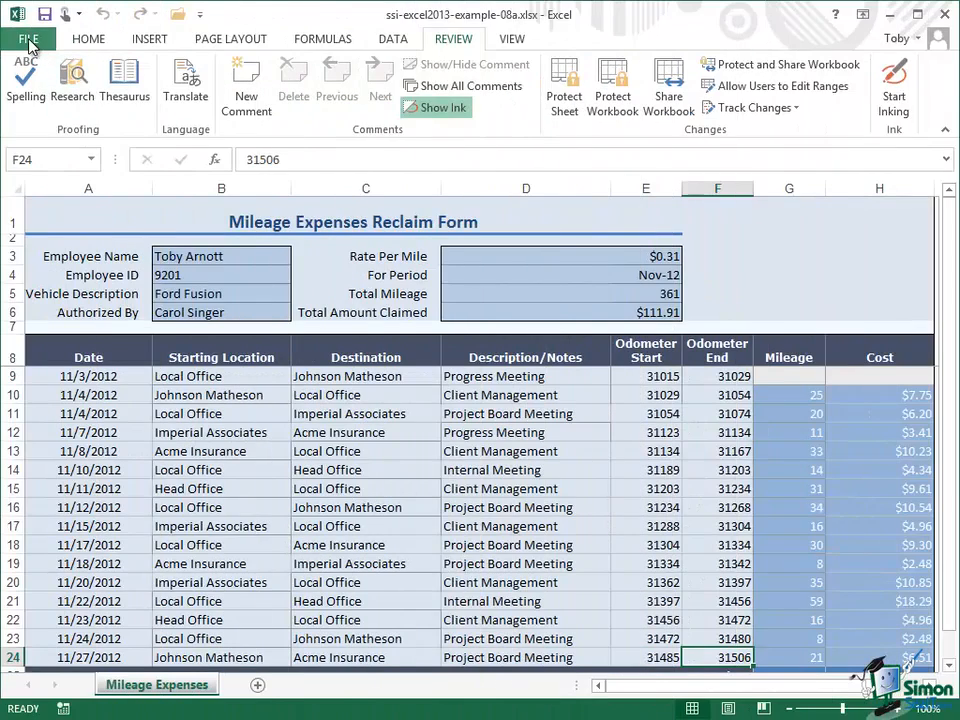
Step: Open the sharing options for ssi-excel2013-example-08a and review the Email and Invite People choices
{"action": "left_click", "coordinate": [28, 40]}
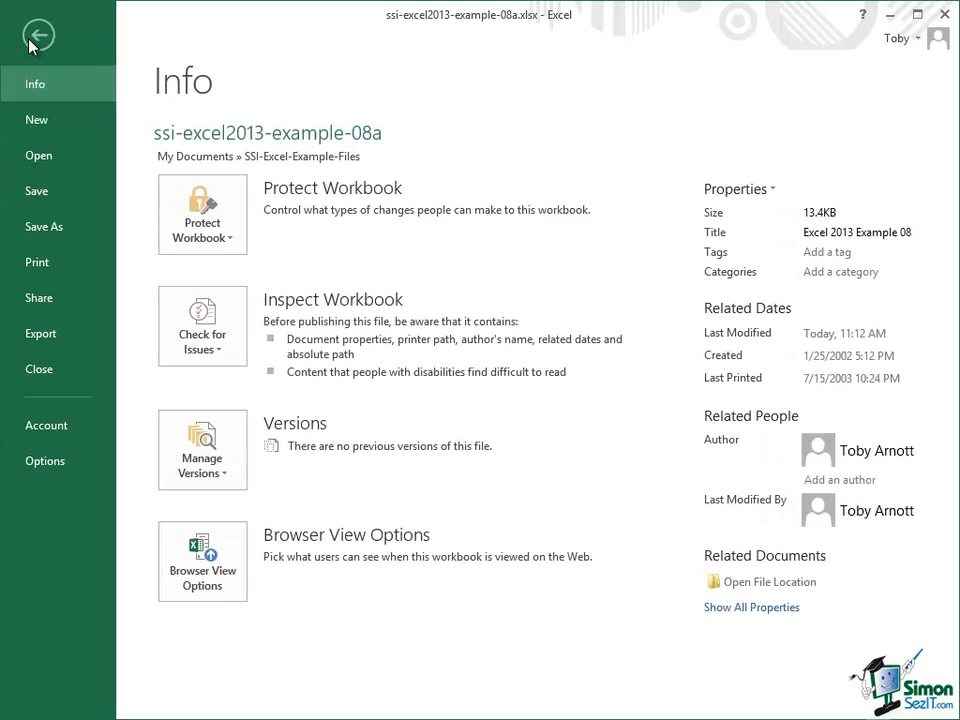
{"action": "left_click", "coordinate": [45, 301]}
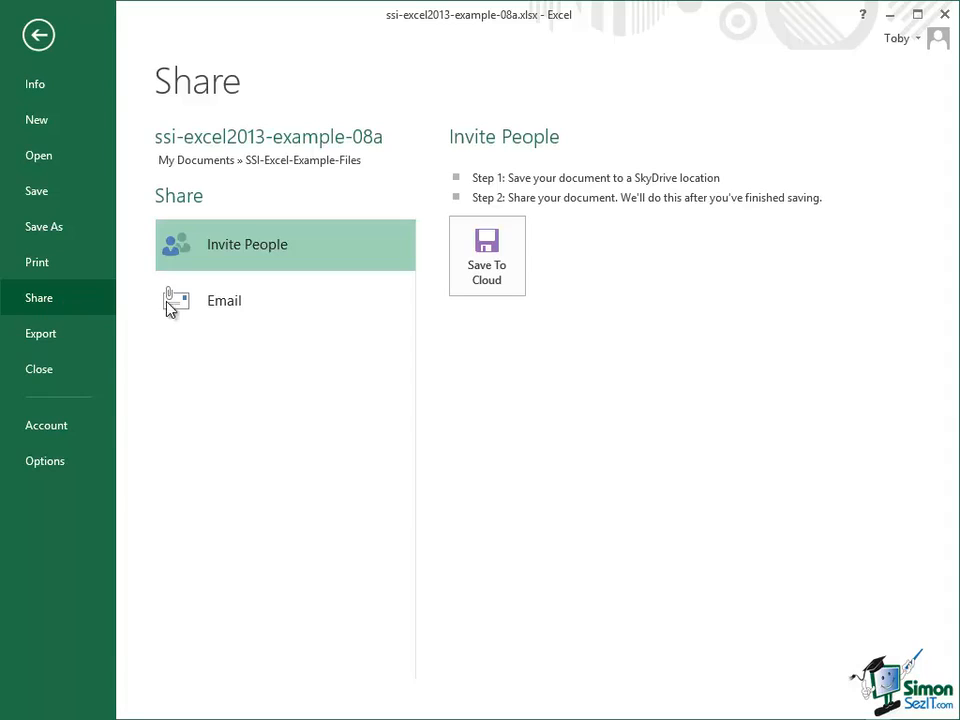
{"action": "left_click", "coordinate": [253, 304]}
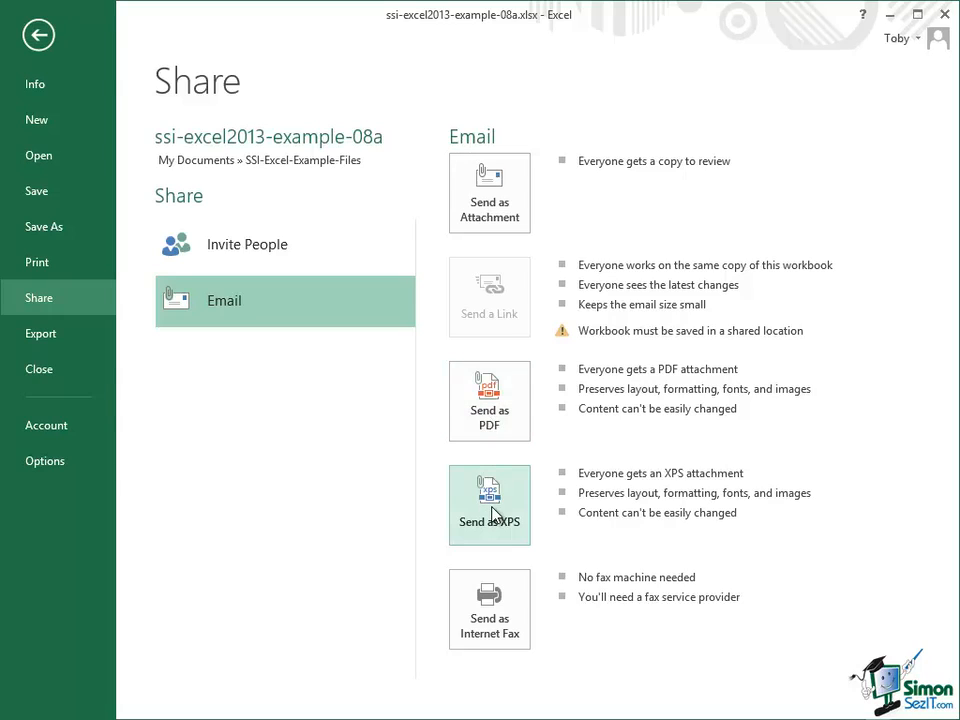
{"action": "left_click", "coordinate": [250, 244]}
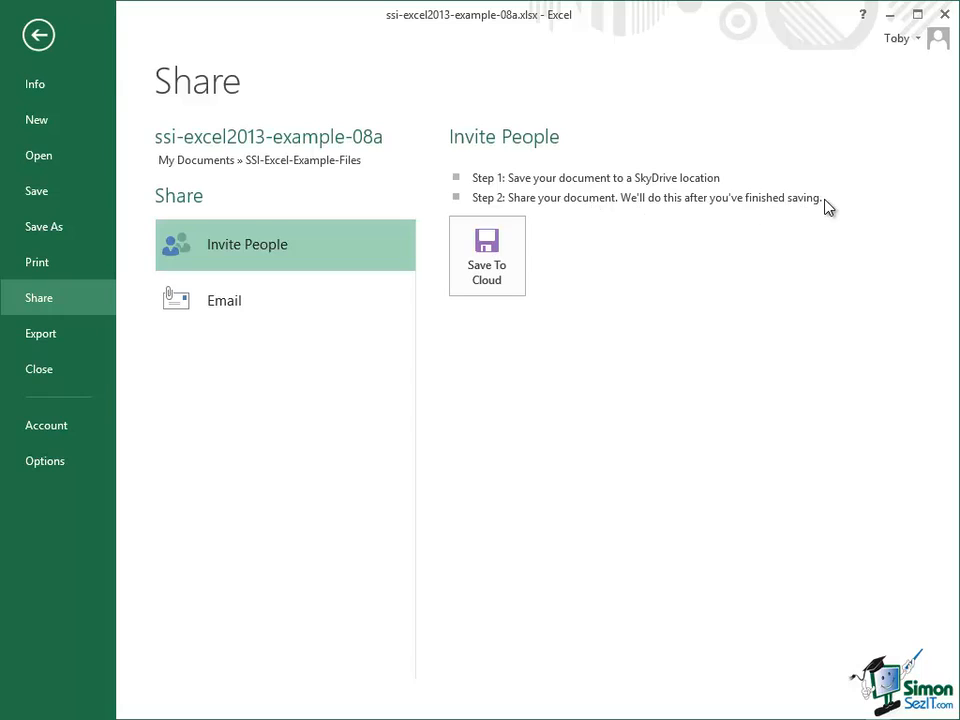
Step: Read through the SkyDrive desktop app page, and save the workbook to the personal SkyDrive folder as ssi-excel2013-example-08a.xlsx
{"action": "left_click", "coordinate": [487, 256]}
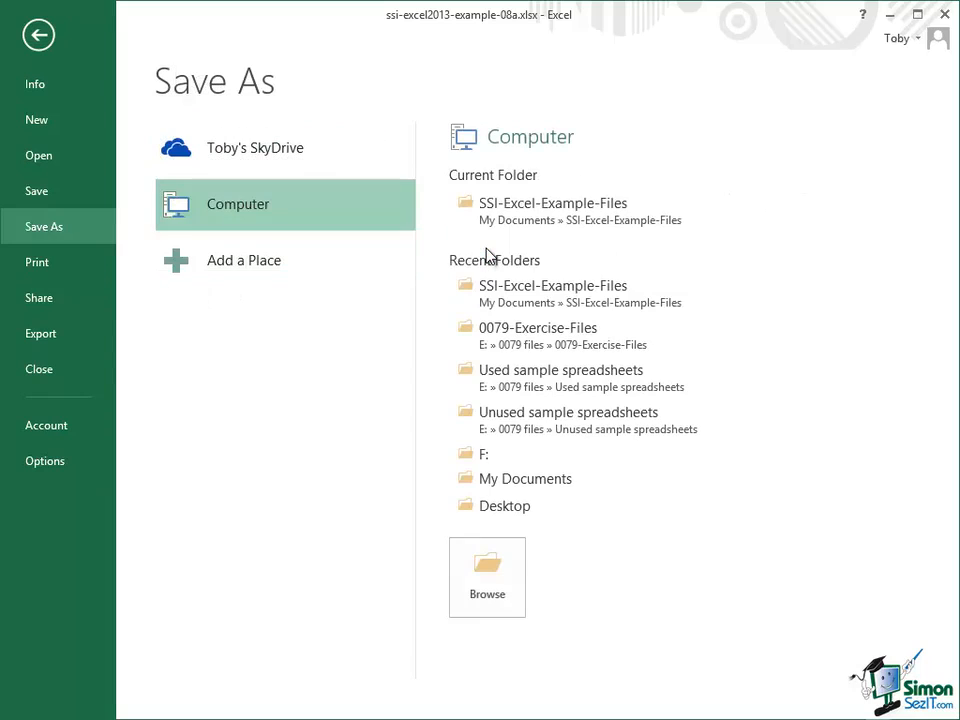
{"action": "left_click", "coordinate": [210, 150]}
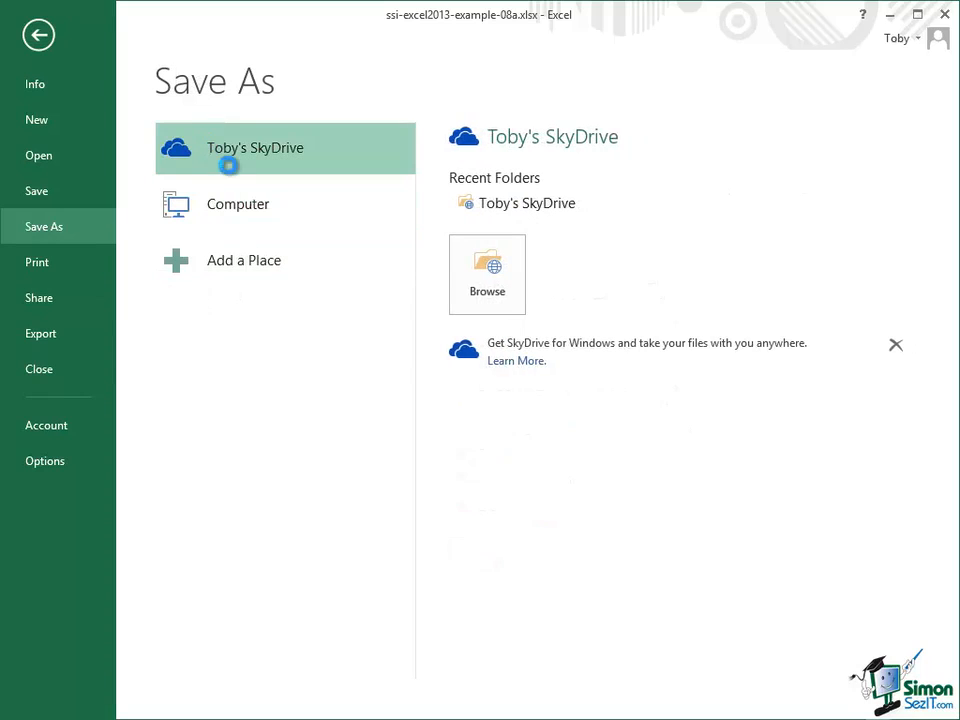
{"action": "left_click", "coordinate": [524, 367]}
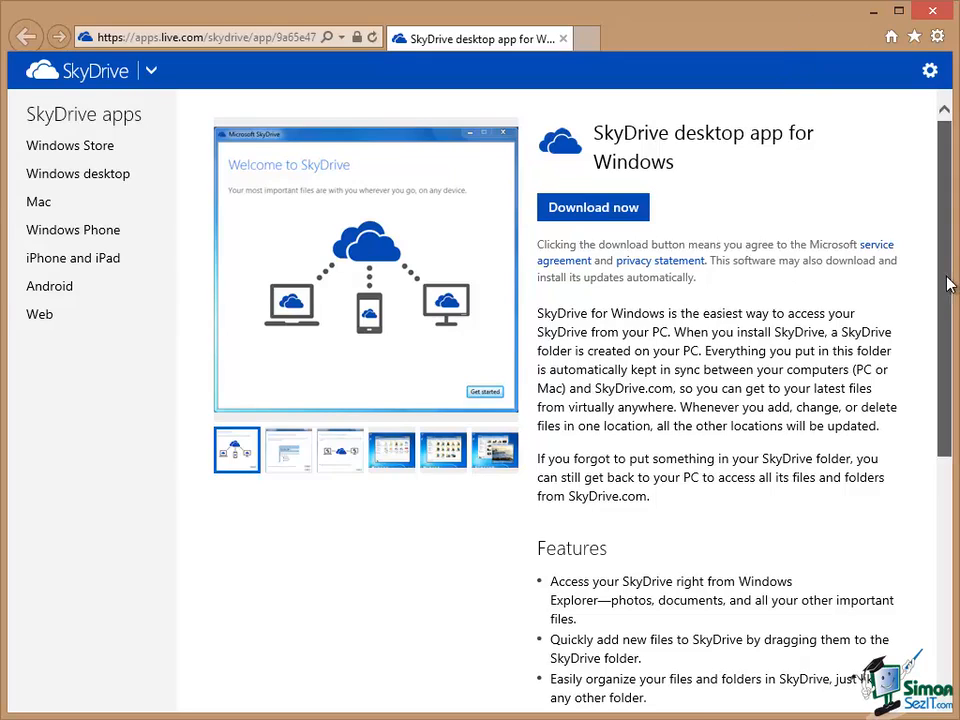
{"action": "left_click_drag", "start_coordinate": [949, 289], "coordinate": [950, 551]}
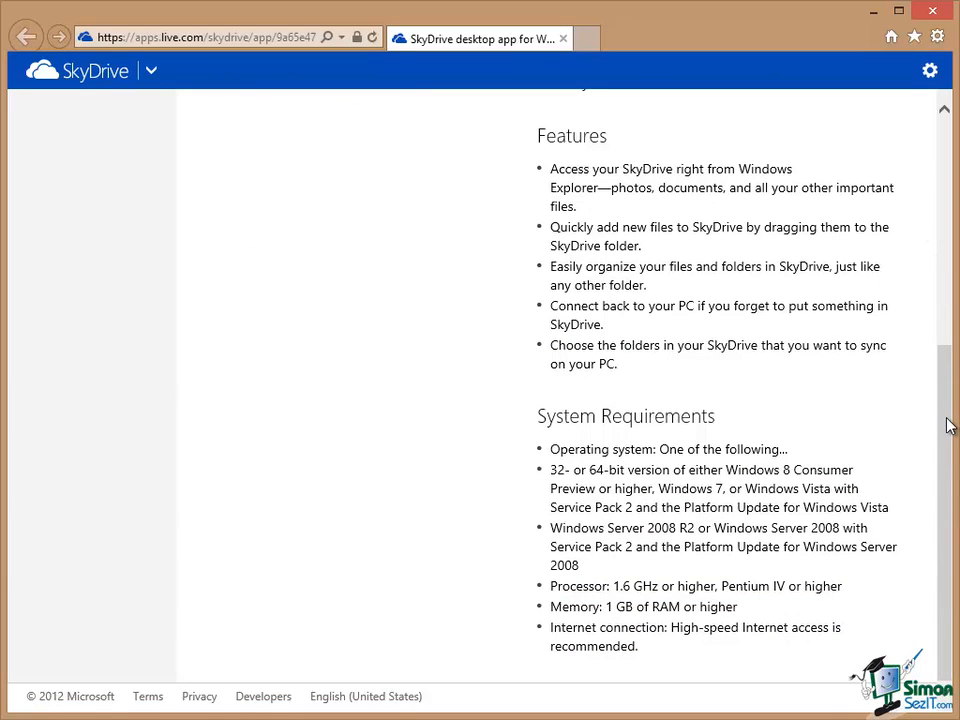
{"action": "left_click_drag", "start_coordinate": [950, 425], "coordinate": [949, 200]}
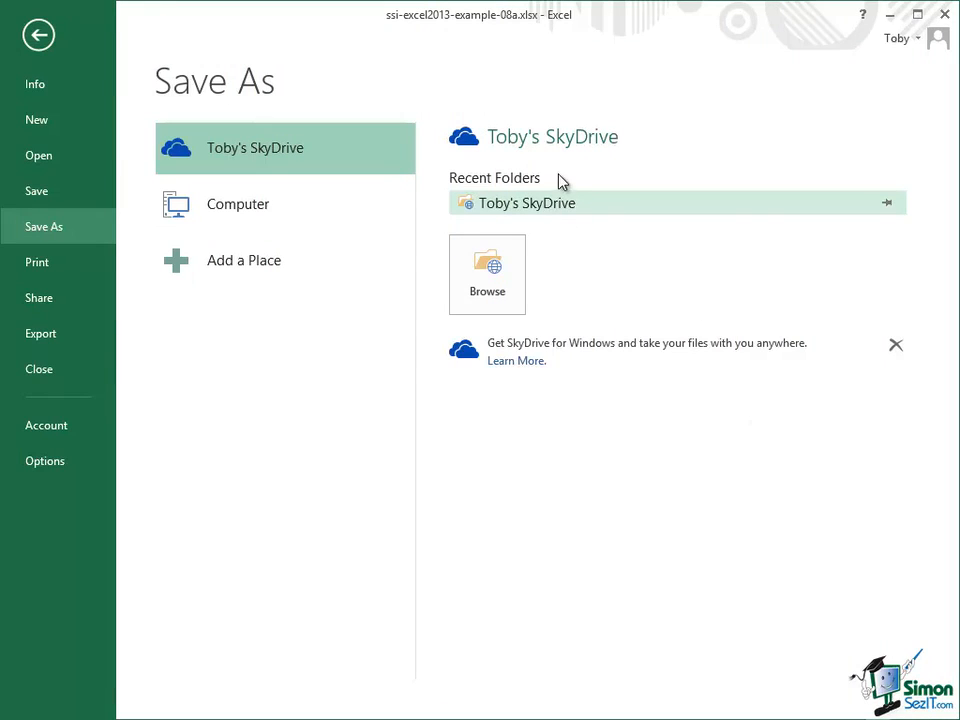
{"action": "left_click", "coordinate": [563, 204]}
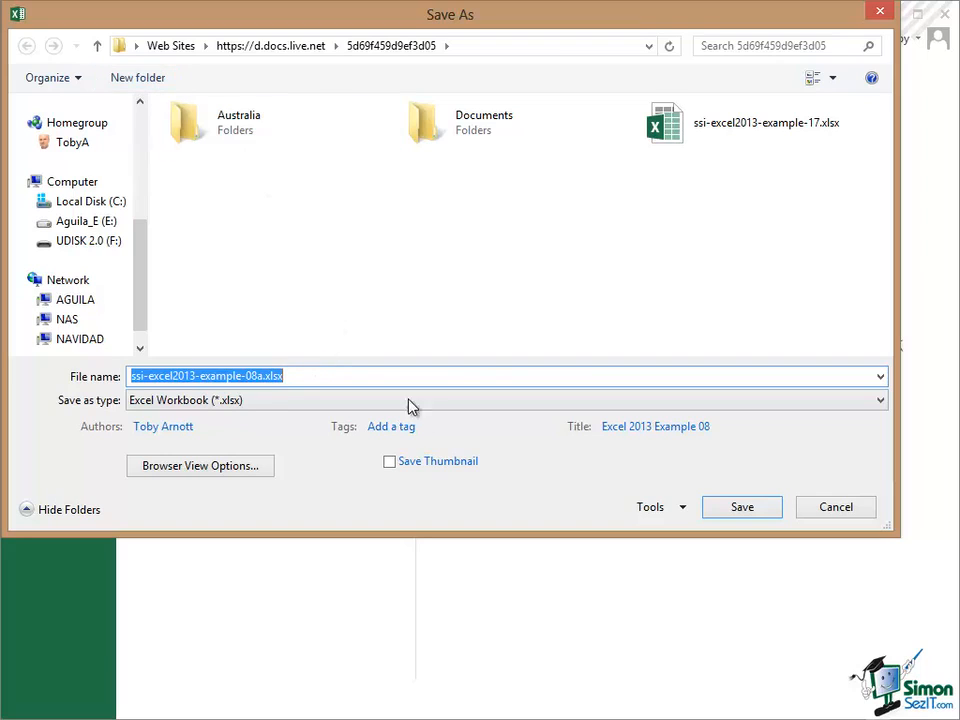
{"action": "left_click", "coordinate": [742, 508]}
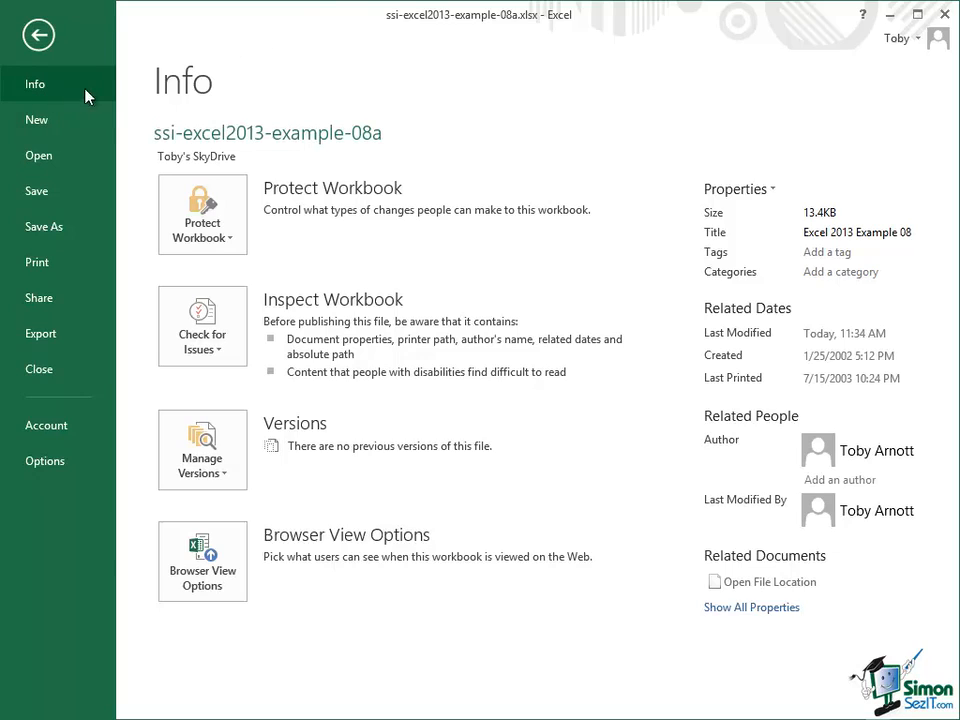
Step: Open the sharing options of the SkyDrive copy and review the Get a Sharing Link and Email choices
{"action": "left_click", "coordinate": [204, 160]}
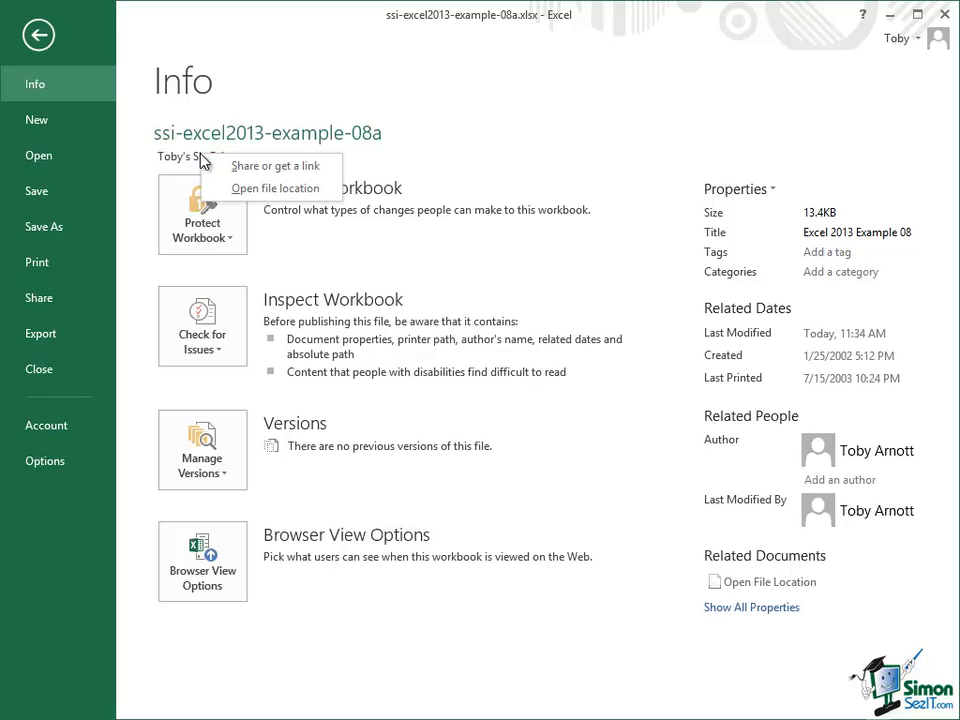
{"action": "left_click", "coordinate": [290, 174]}
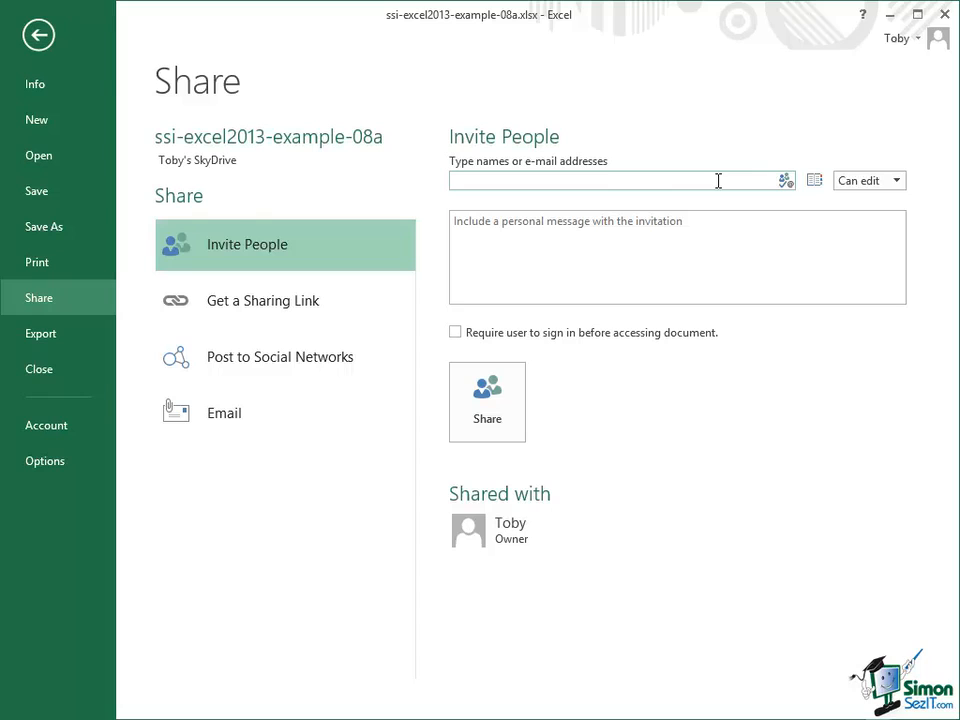
{"action": "left_click", "coordinate": [231, 305]}
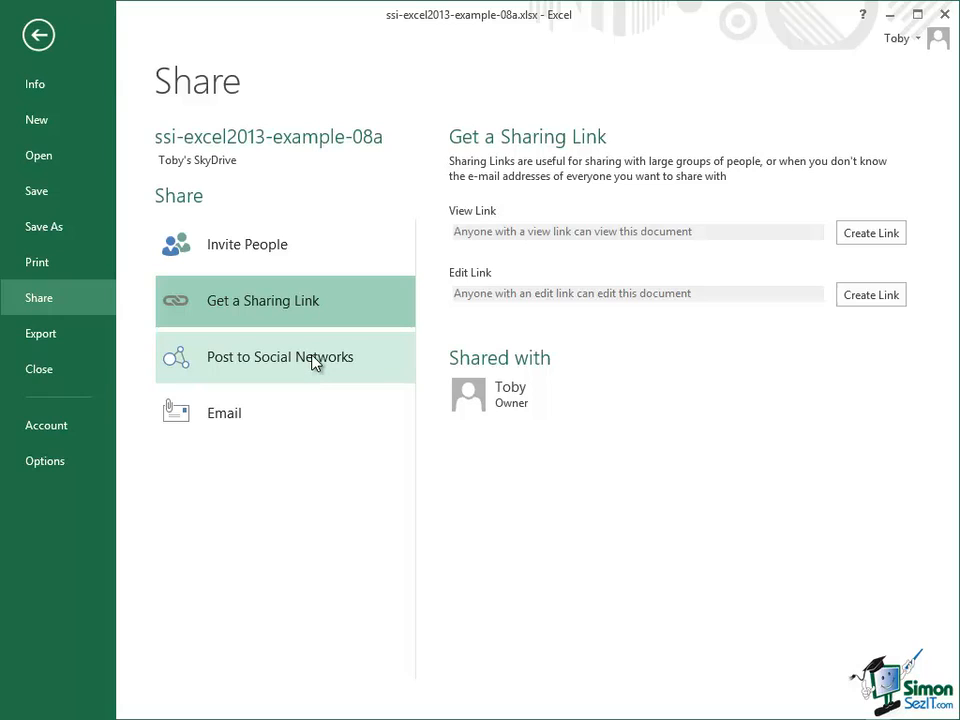
{"action": "left_click", "coordinate": [277, 425]}
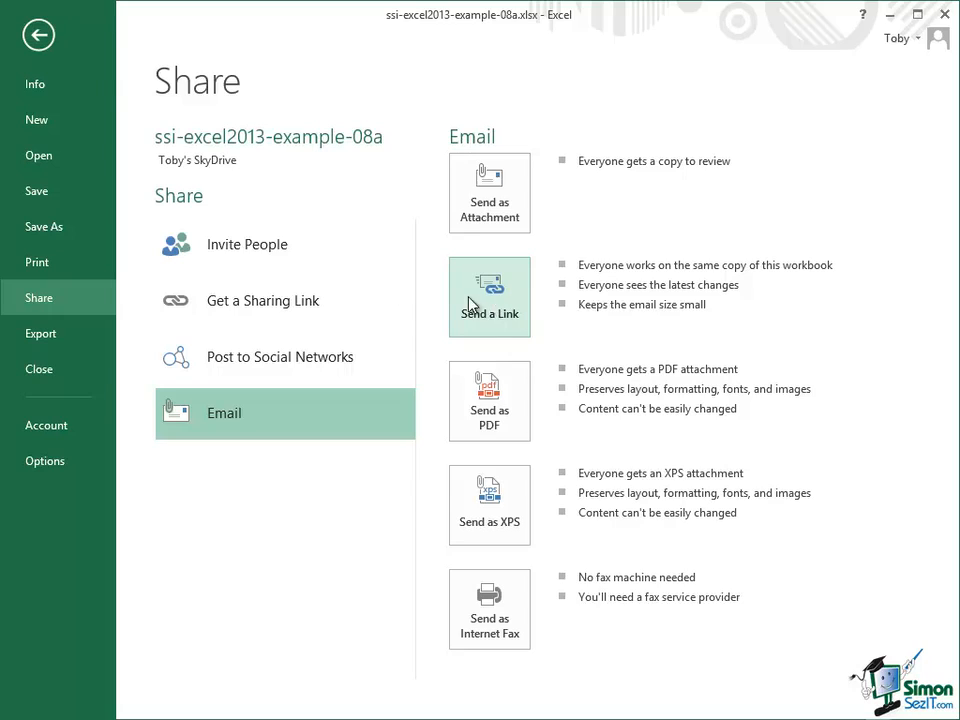
Step: Set up an invitation by entering the recipient's e-mail address and giving them the Can view permission
{"action": "left_click", "coordinate": [245, 251]}
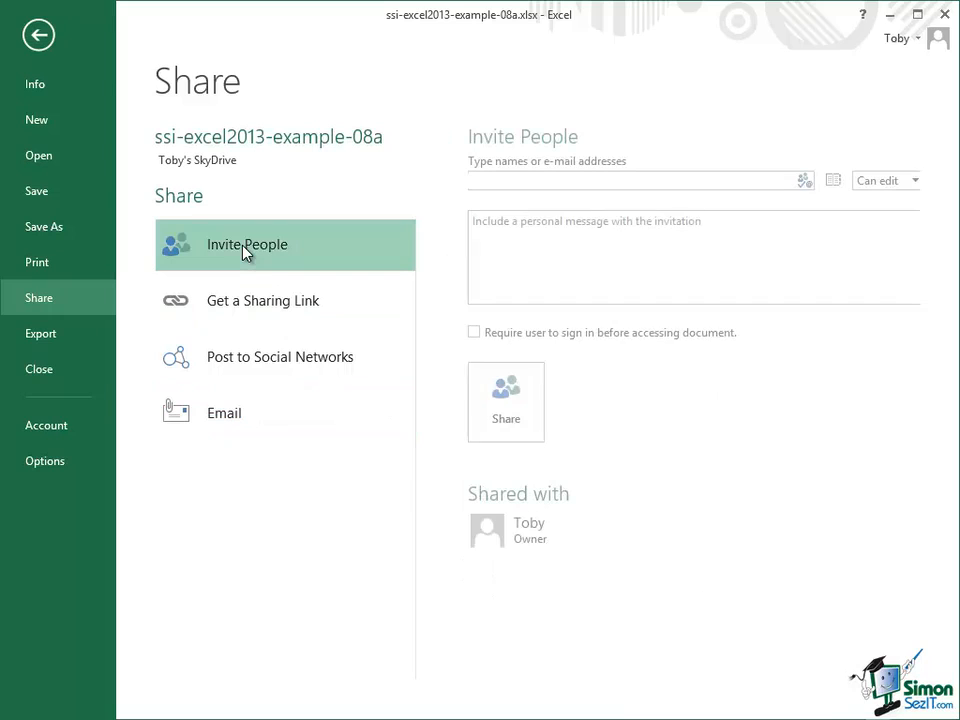
{"action": "left_click", "coordinate": [475, 178]}
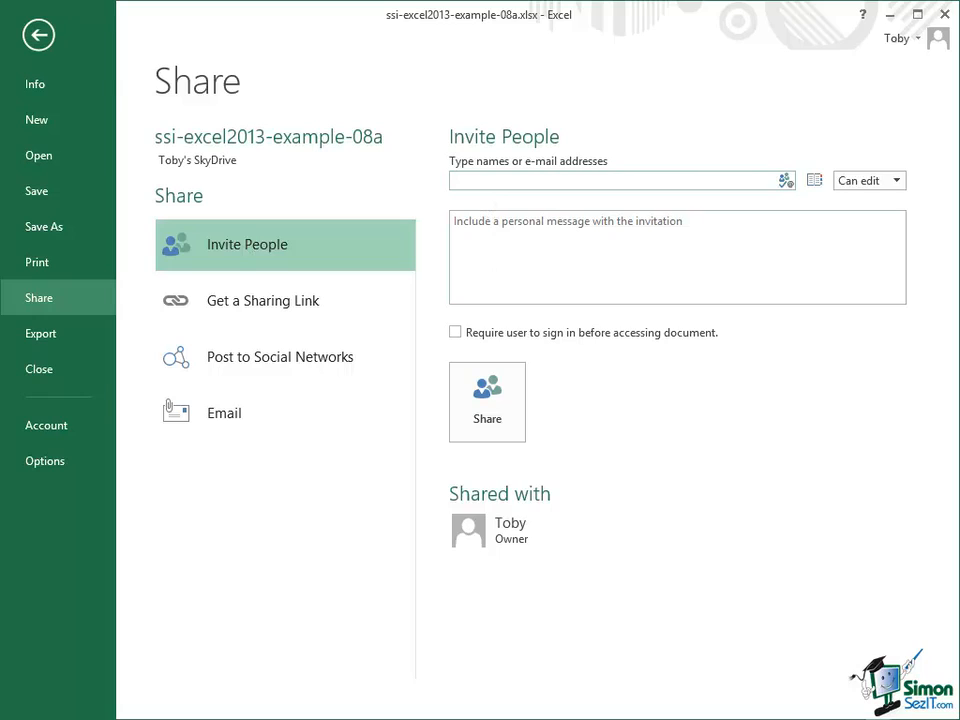
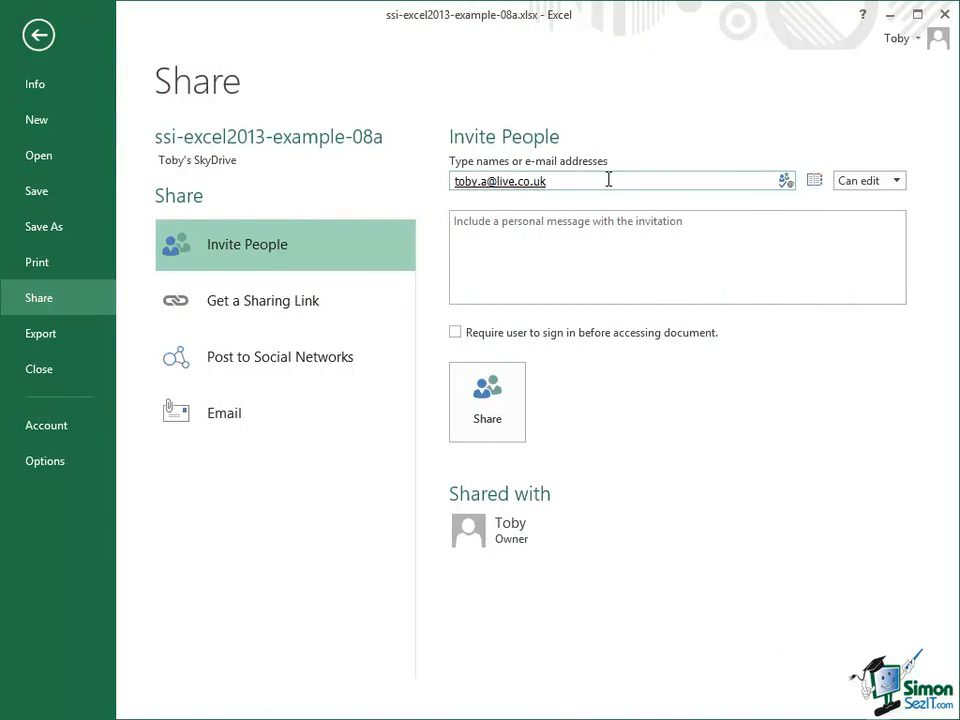
{"action": "left_click", "coordinate": [897, 183]}
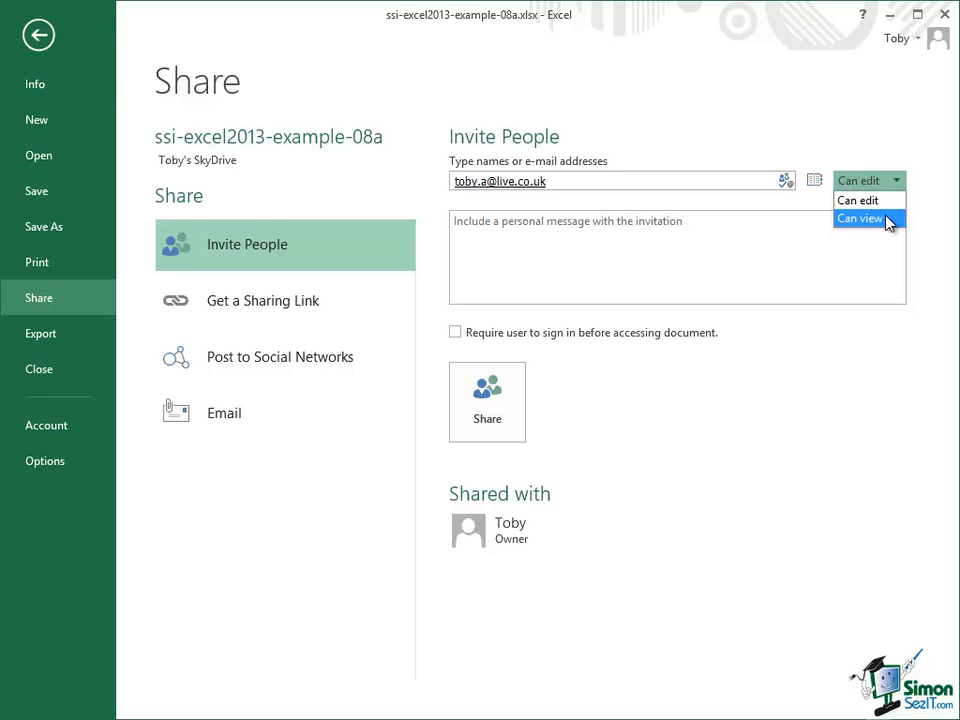
{"action": "left_click", "coordinate": [866, 218]}
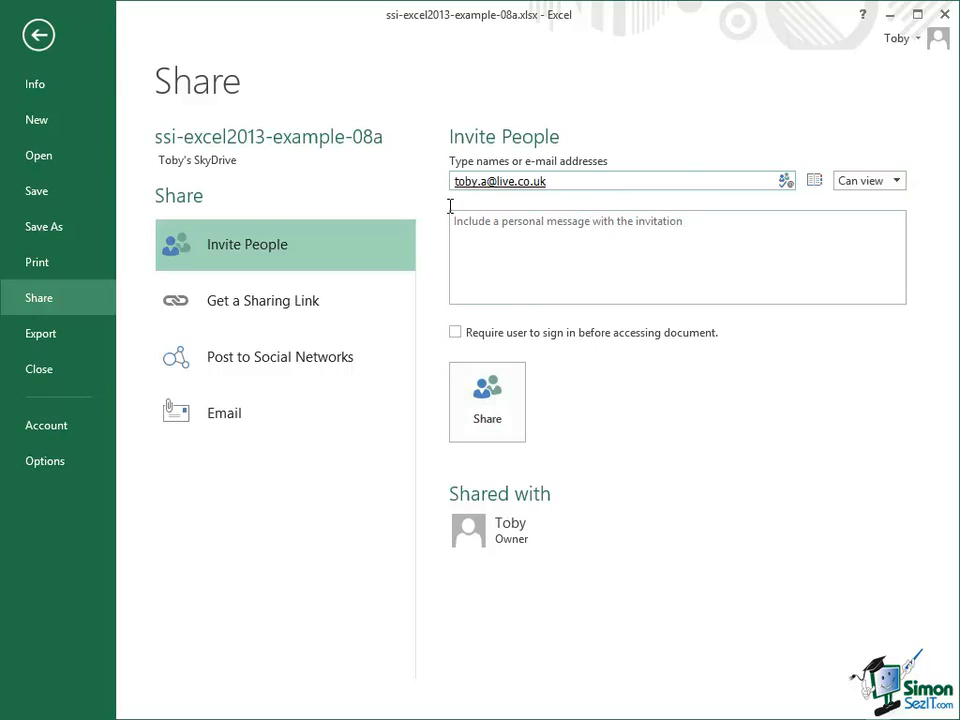
Step: Add a personal message greeting the recipient by first name with "please read this!" and share the workbook with them
{"action": "left_click", "coordinate": [669, 220]}
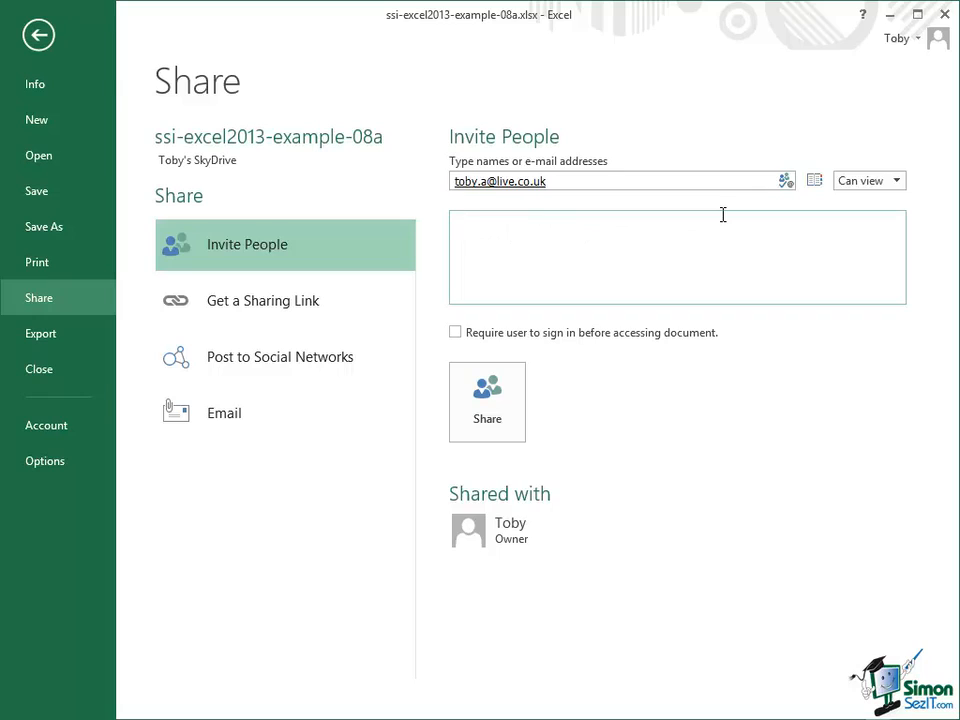
{"action": "type", "text": "Hi Toby - please read this!"}
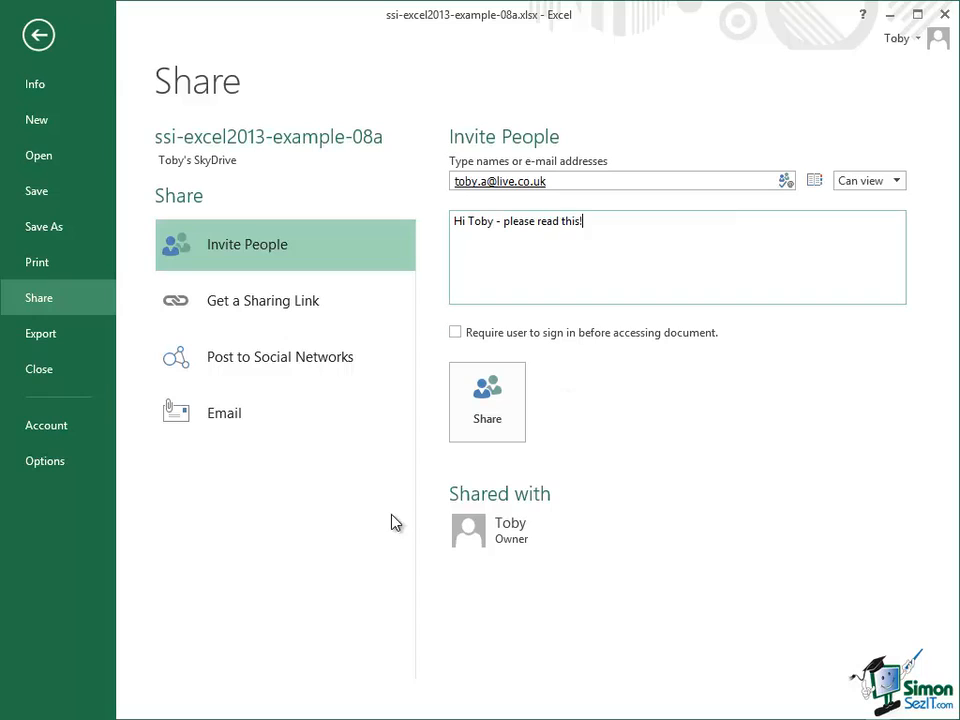
{"action": "left_click", "coordinate": [490, 400]}
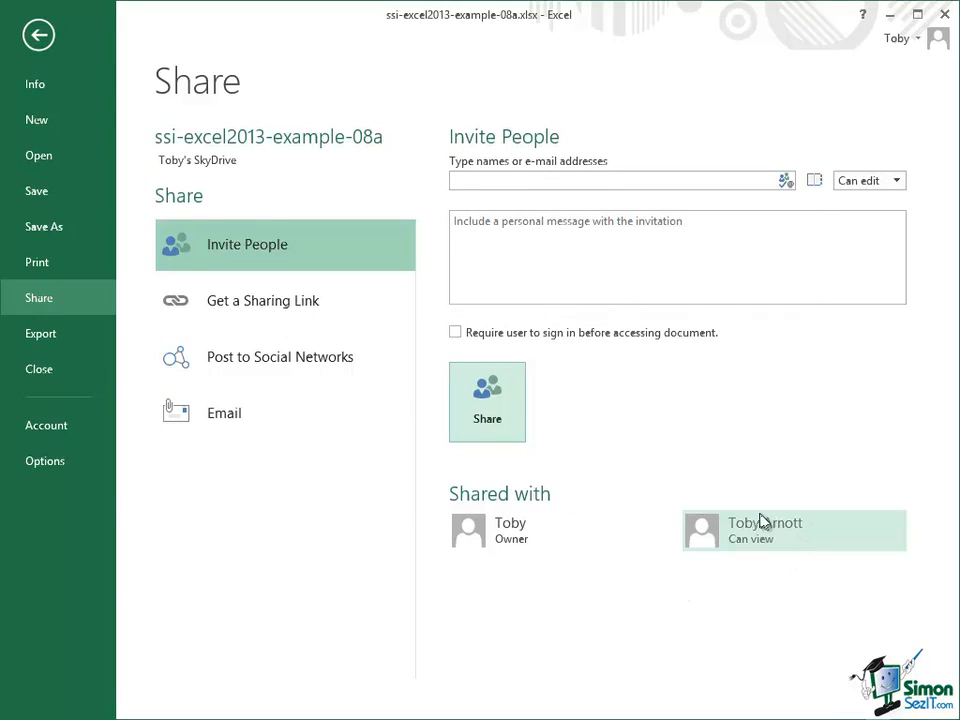
{"action": "mouse_move", "coordinate": [793, 542]}
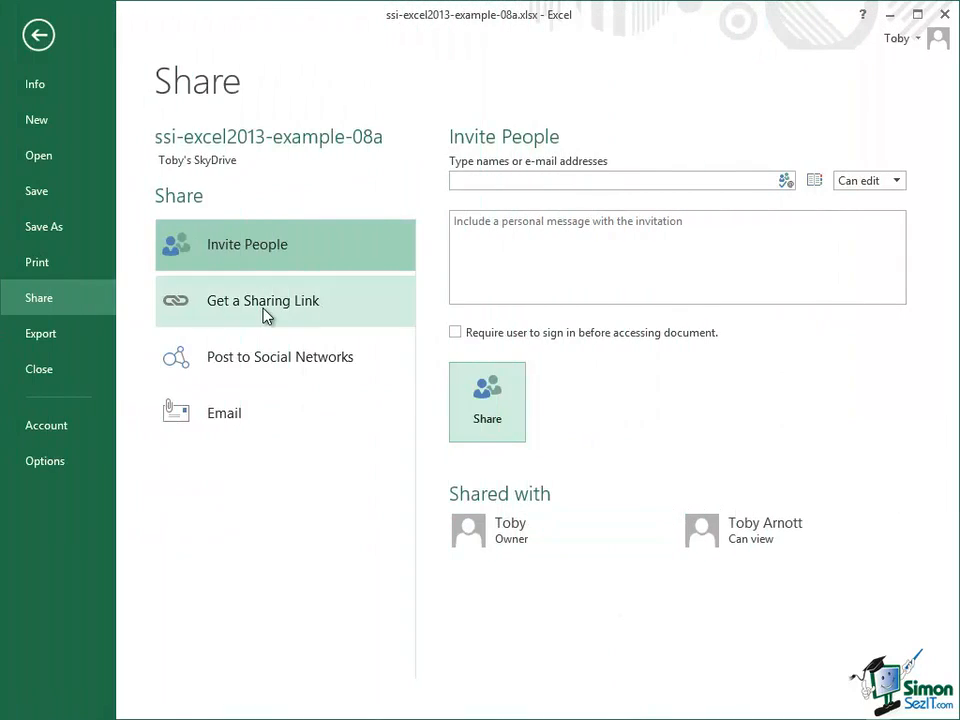
Step: Review the view and edit options for getting a sharing link, and check the recipient's permission under Invite People
{"action": "left_click", "coordinate": [267, 316]}
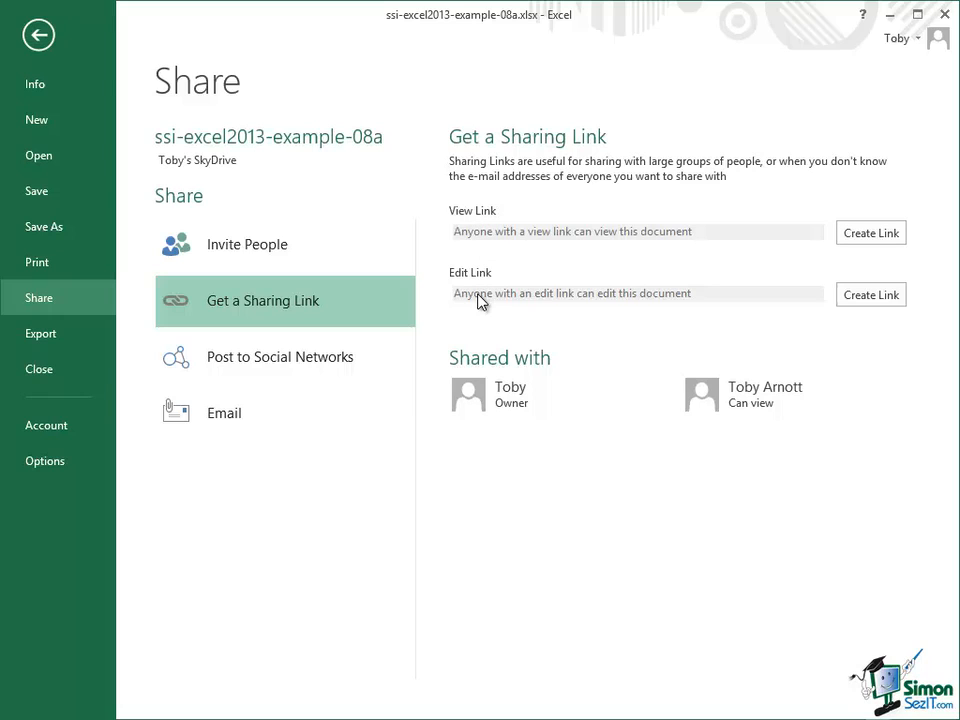
{"action": "left_click", "coordinate": [262, 243]}
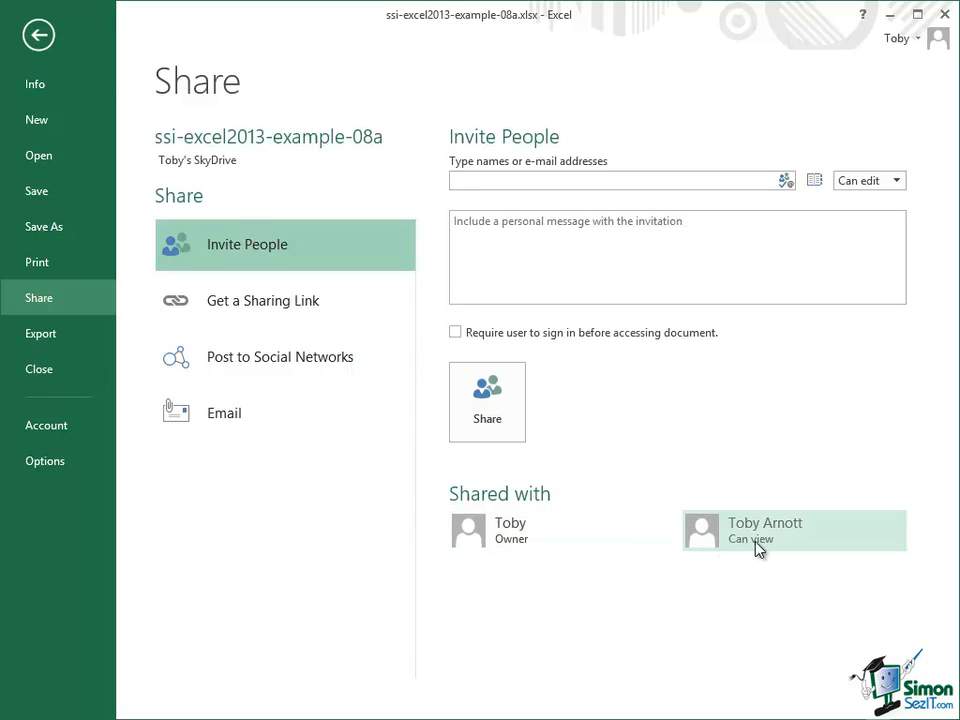
{"action": "mouse_move", "coordinate": [760, 547]}
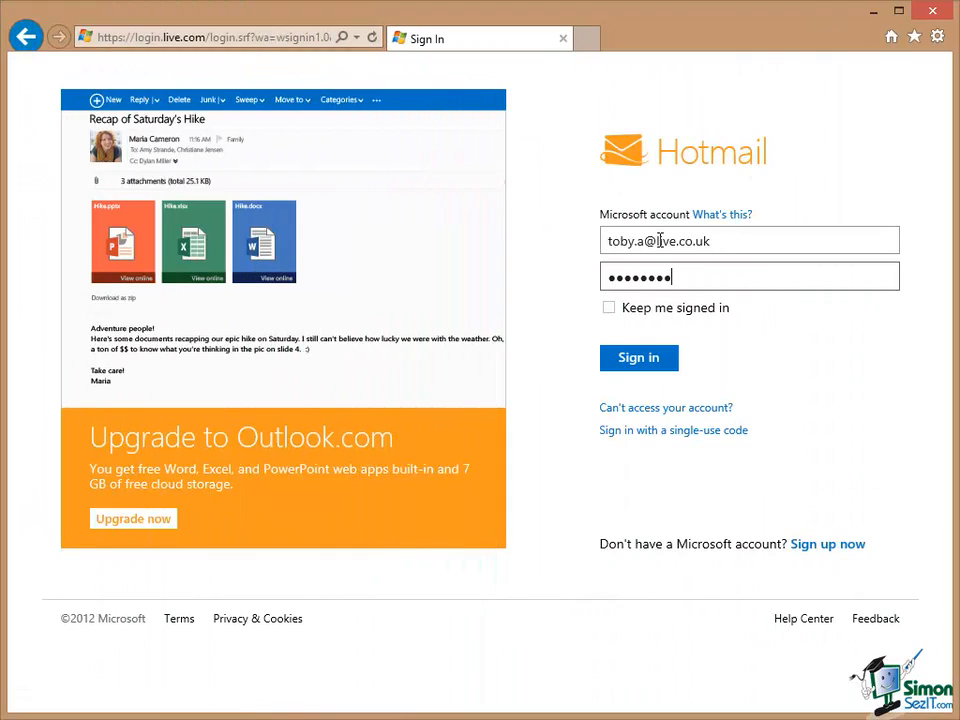
Step: Switch to Hotmail in the browser, sign in to the recipient's account and go to the inbox
{"action": "left_click", "coordinate": [633, 360]}
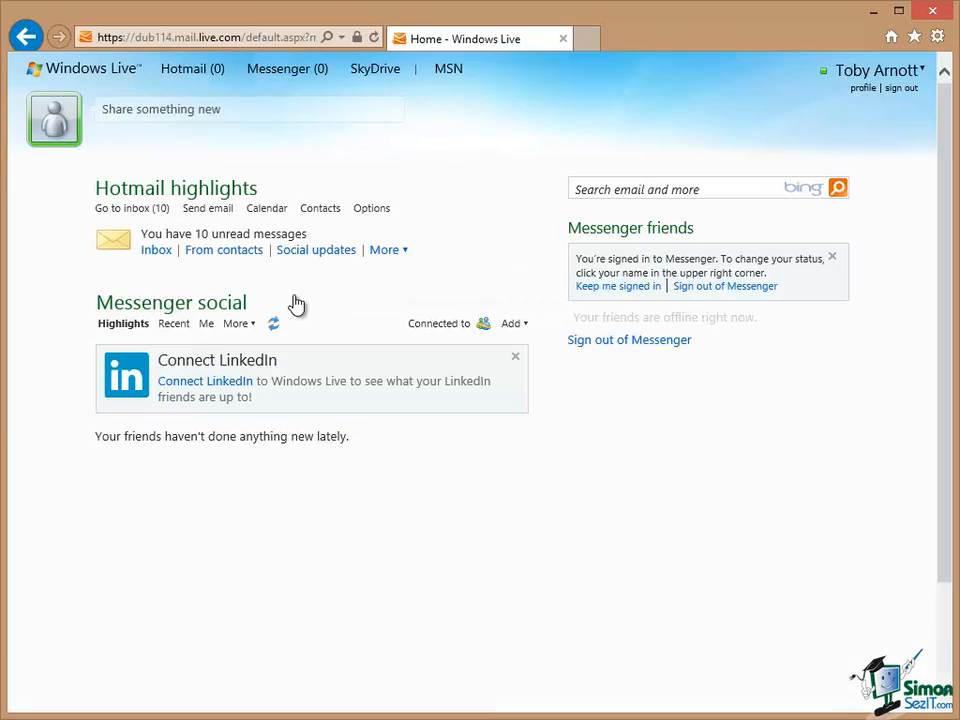
{"action": "left_click", "coordinate": [131, 209]}
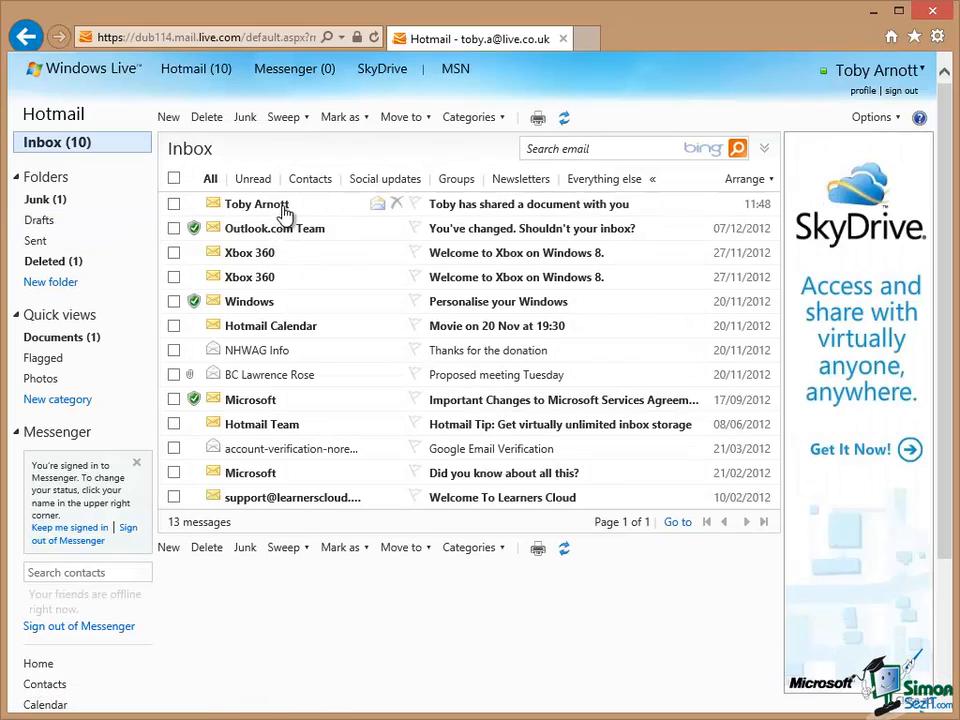
Step: Open the document-sharing invitation e-mail, show its blocked content and follow the link to ssi-excel2013-example-08a.xlsx
{"action": "left_click", "coordinate": [475, 210]}
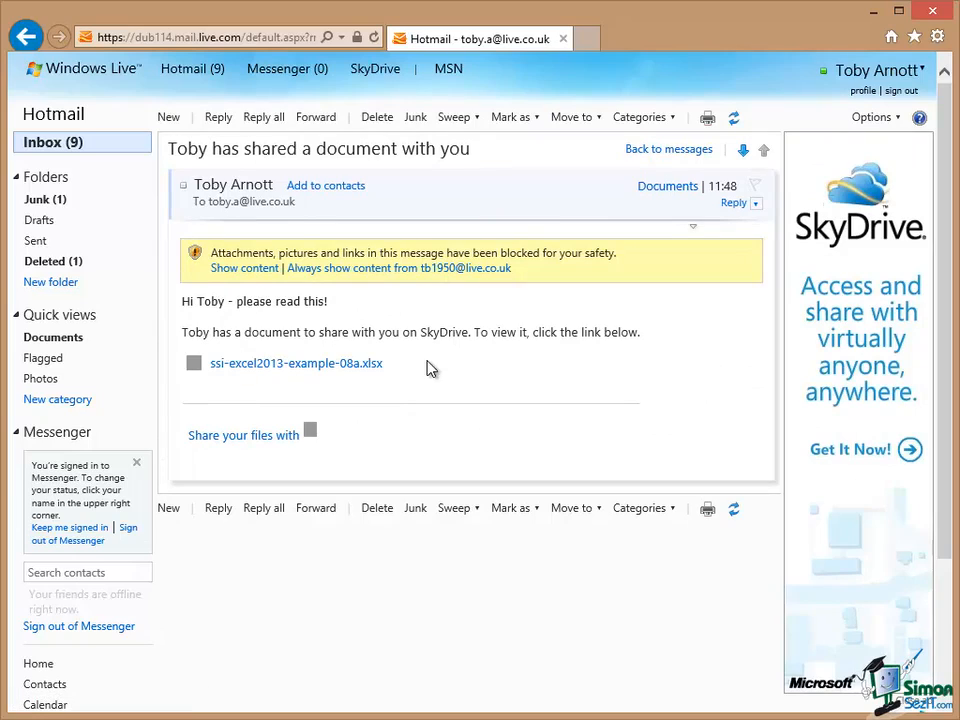
{"action": "left_click", "coordinate": [245, 268]}
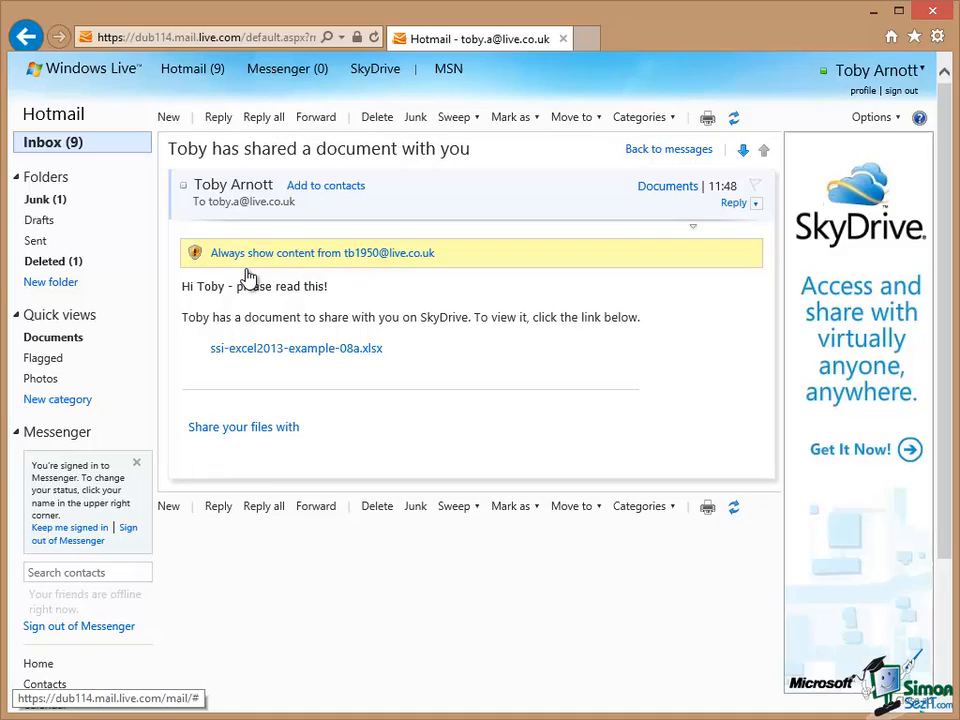
{"action": "left_click", "coordinate": [287, 352]}
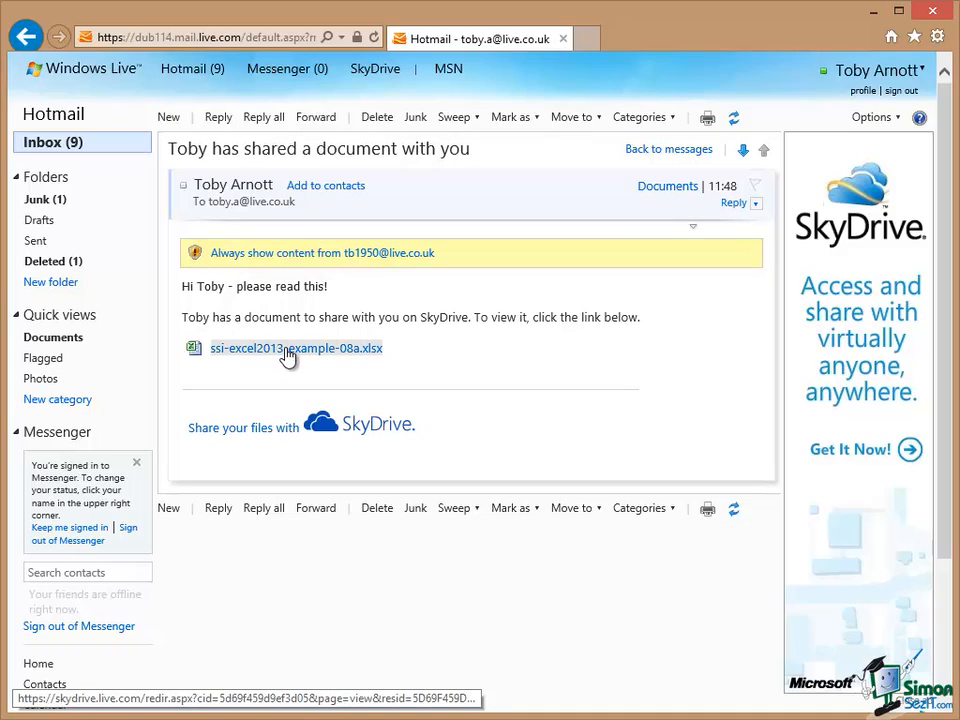